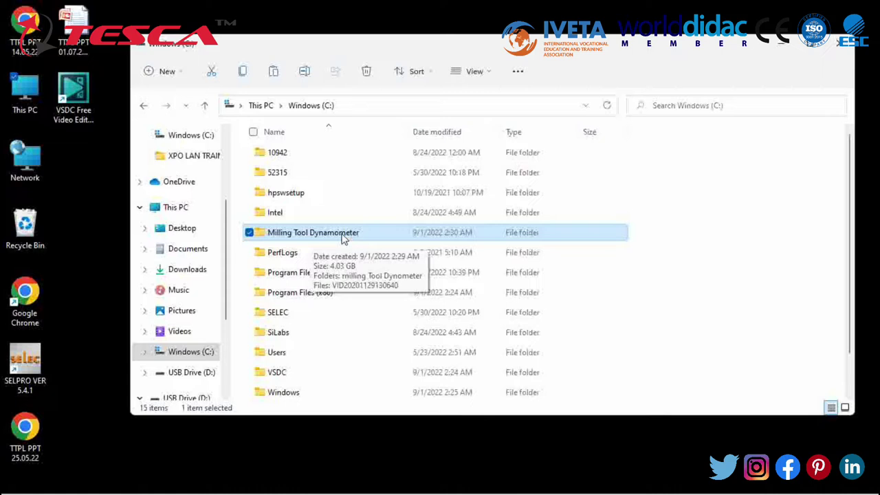
- Launch the CDM v2.08.30 WHQL Certified application from the Windows 64 Bit driver folder inside FTDI USB to RS232 Driver
{"action": "double_click", "coordinate": [344, 234]}
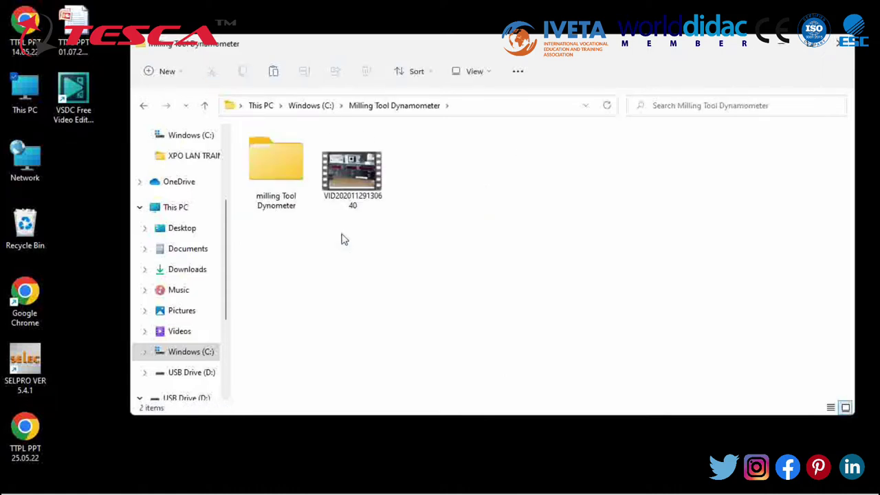
{"action": "double_click", "coordinate": [282, 168]}
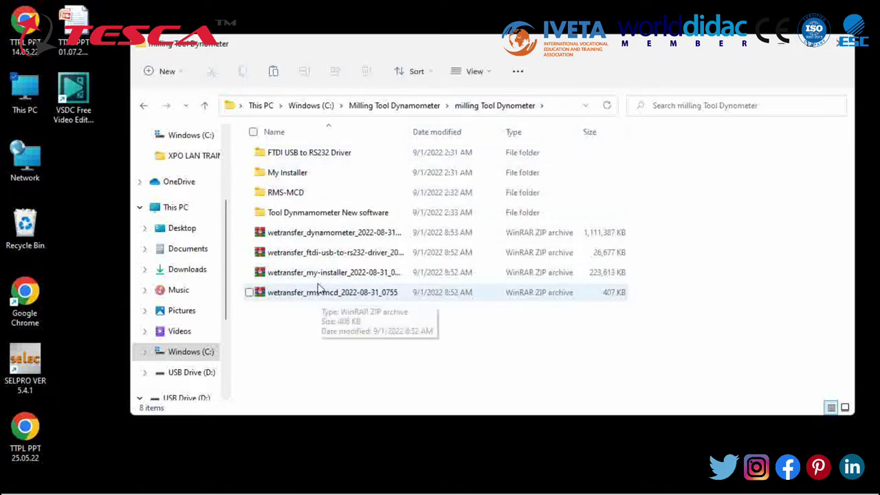
{"action": "double_click", "coordinate": [327, 155]}
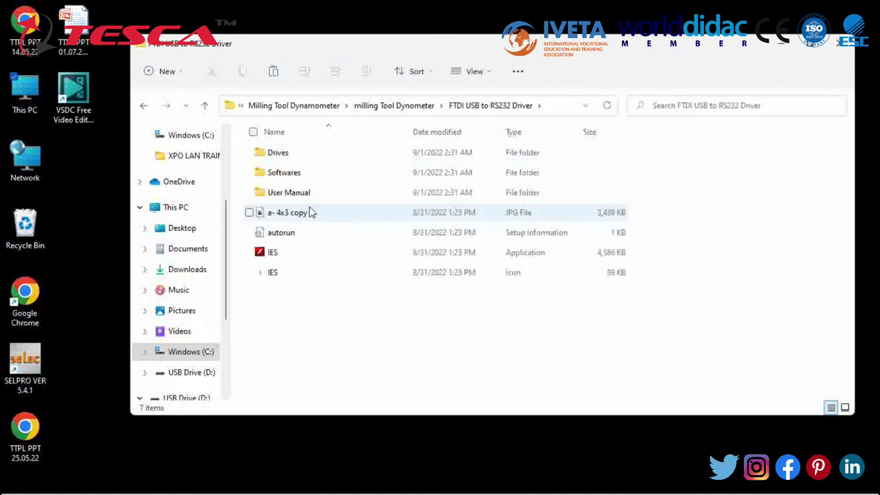
{"action": "double_click", "coordinate": [326, 161]}
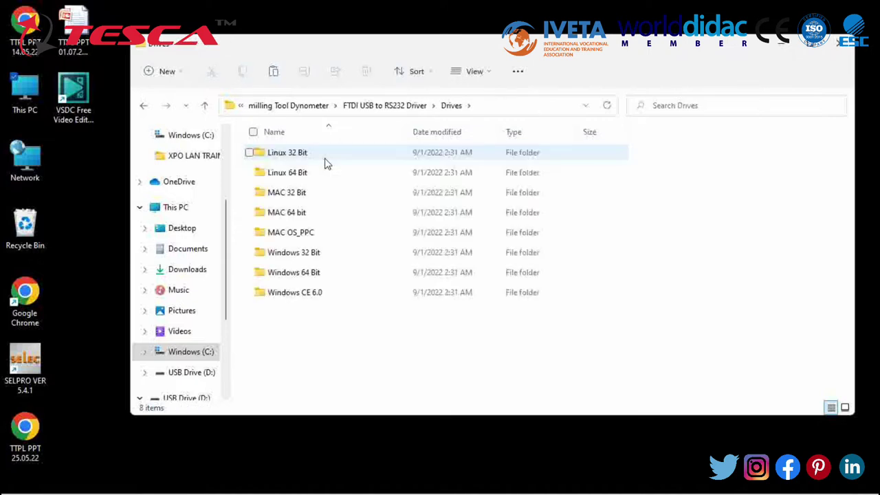
{"action": "double_click", "coordinate": [342, 274]}
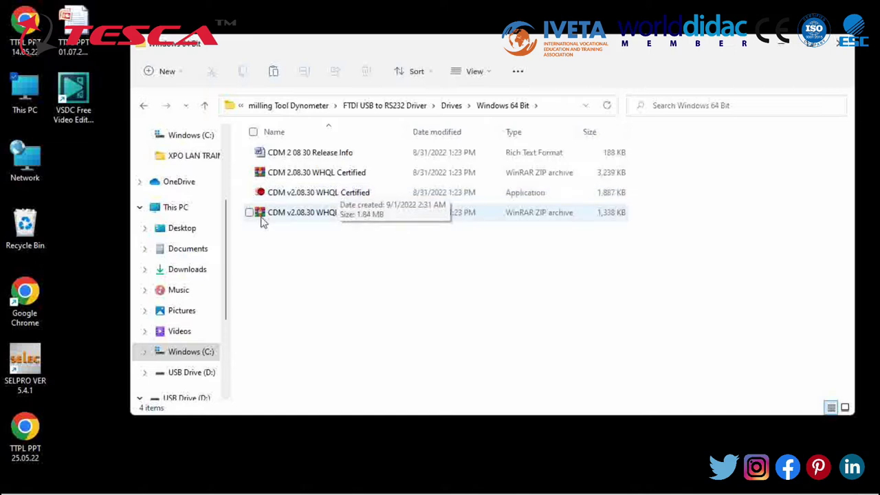
{"action": "double_click", "coordinate": [321, 194]}
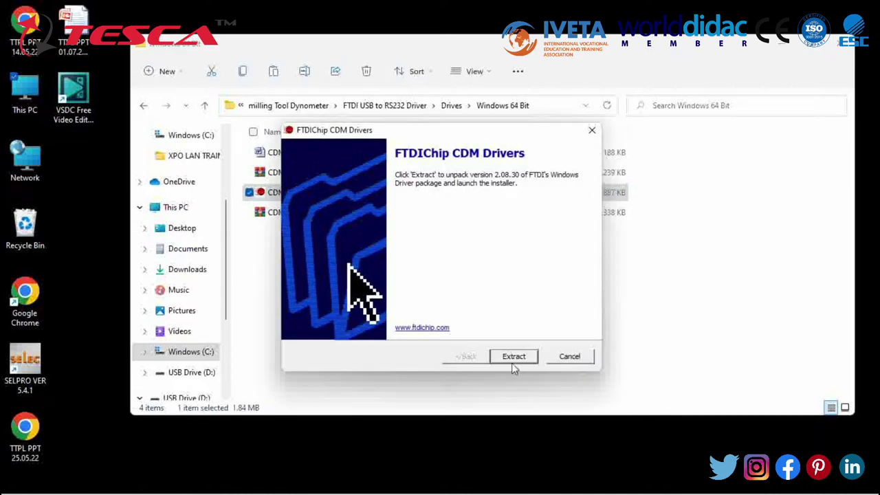
- Extract the FTDIChip CDM driver package, rerunning it with compatibility settings, and complete the Device Driver Installation Wizard
{"action": "left_click", "coordinate": [511, 363]}
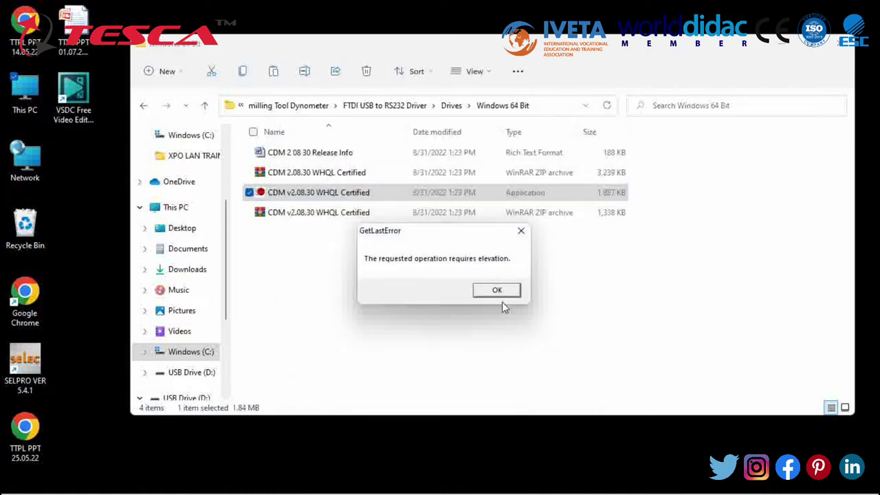
{"action": "left_click", "coordinate": [500, 294]}
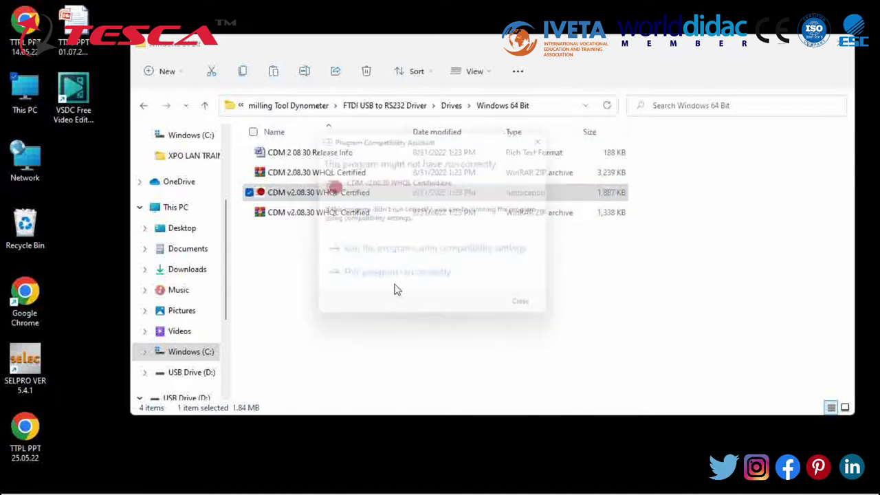
{"action": "left_click", "coordinate": [424, 253]}
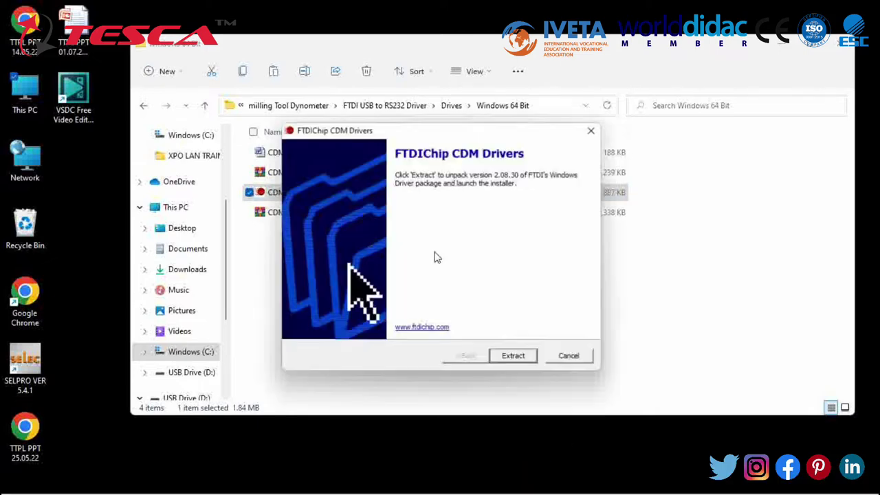
{"action": "left_click", "coordinate": [516, 362]}
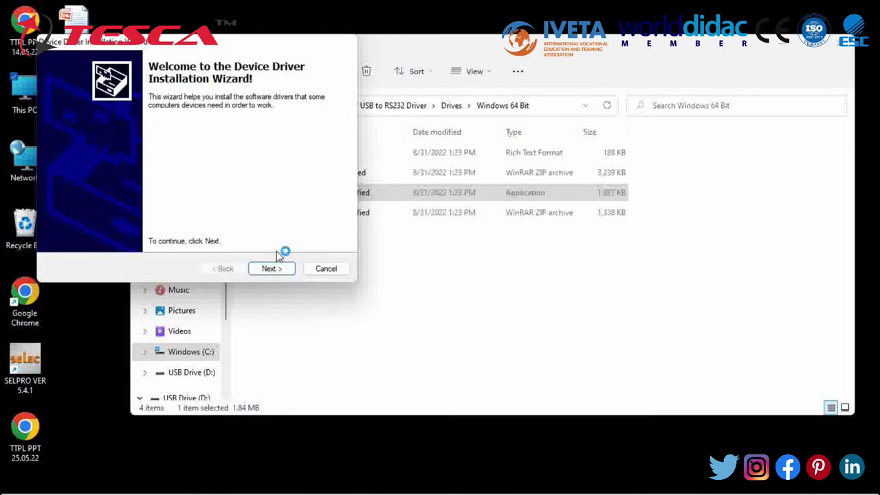
{"action": "left_click", "coordinate": [272, 270]}
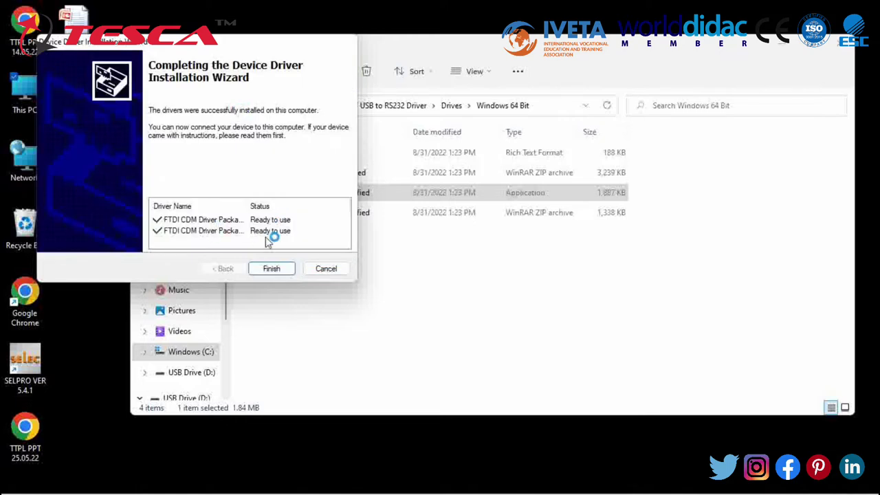
{"action": "left_click", "coordinate": [273, 268]}
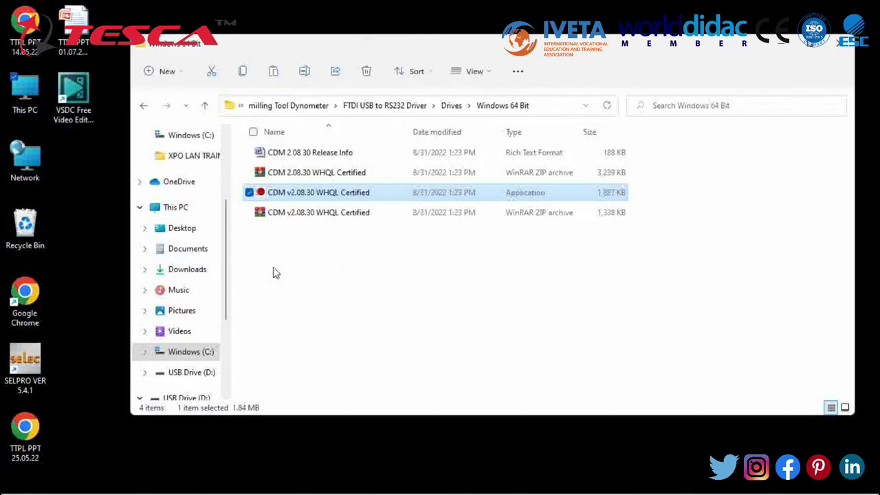
- Return to the milling Tool Dynometer folder and launch the setup application from My Installer's Volume folder
{"action": "left_click", "coordinate": [205, 105]}
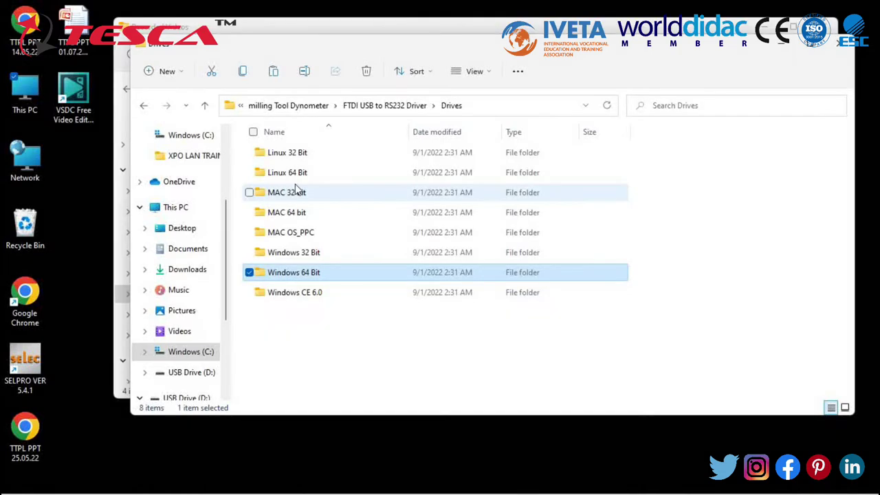
{"action": "left_click", "coordinate": [205, 106]}
{"action": "left_click", "coordinate": [205, 106]}
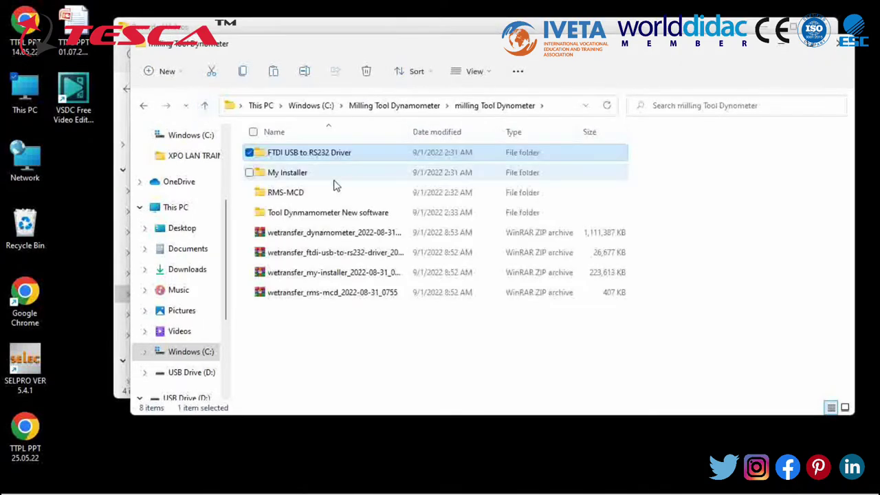
{"action": "double_click", "coordinate": [307, 176]}
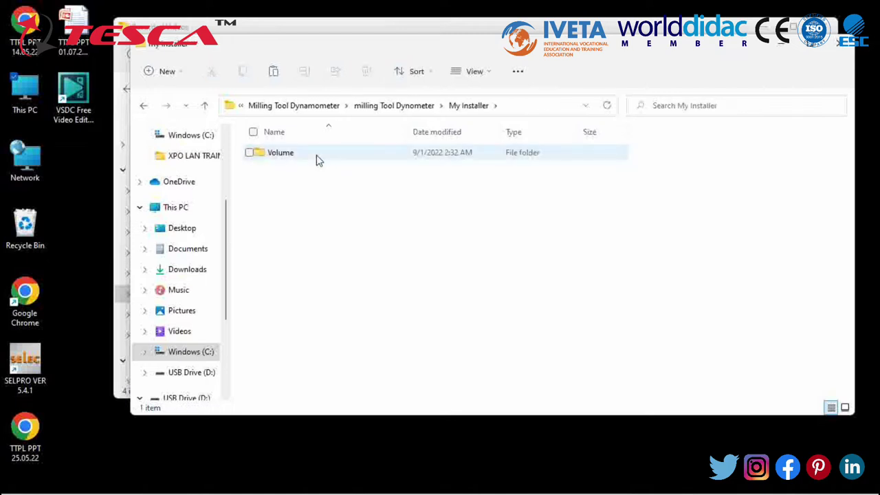
{"action": "double_click", "coordinate": [317, 157]}
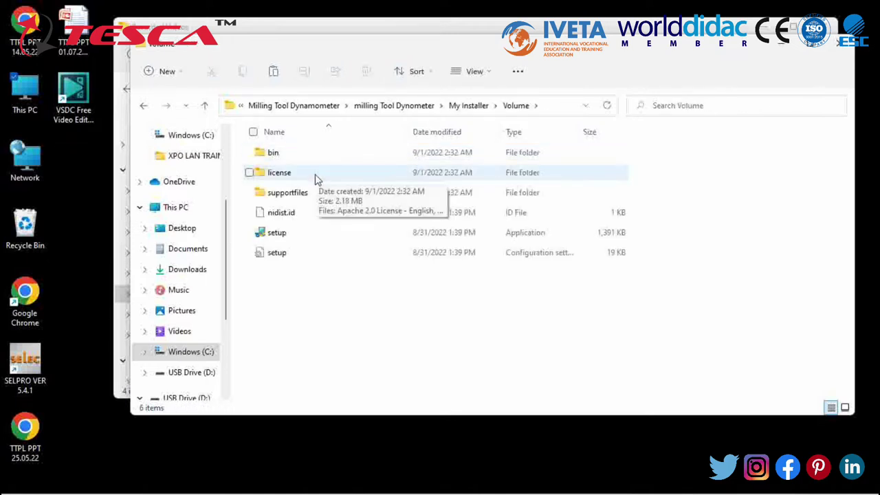
{"action": "double_click", "coordinate": [314, 238]}
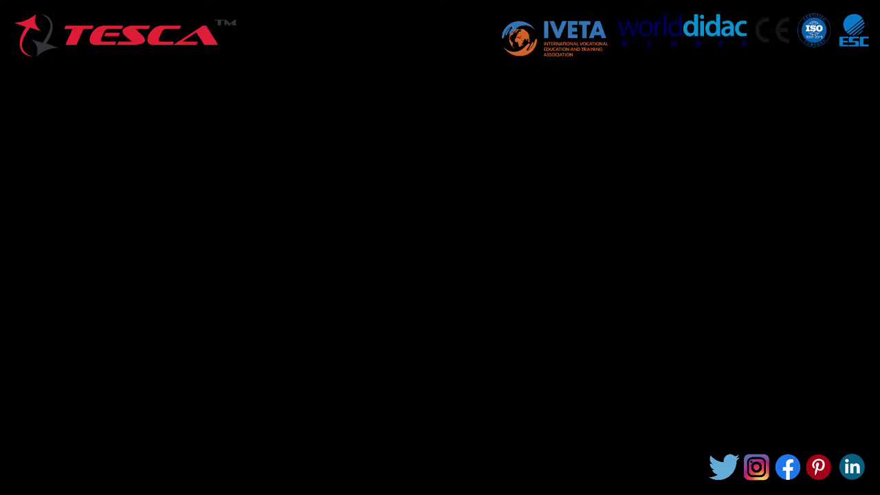
- Install RMC-MCD in the default directories, accepting both license agreements, and restart the computer to complete the installation
{"action": "left_click", "coordinate": [367, 346]}
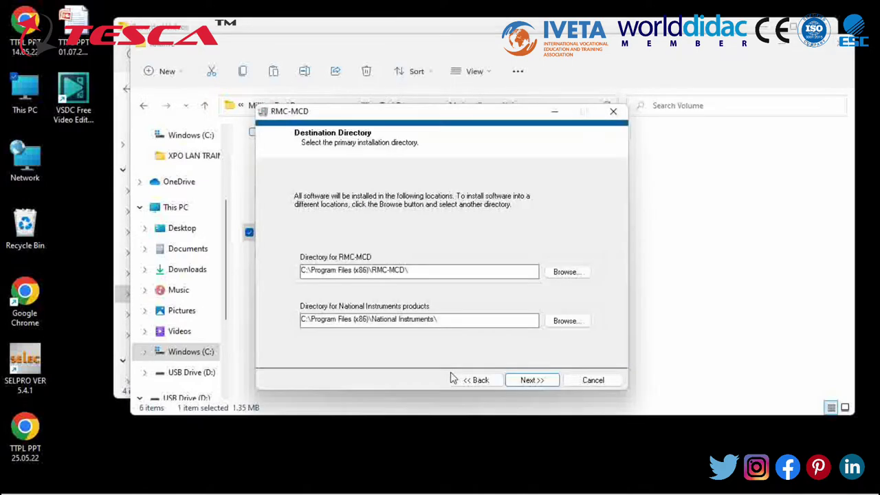
{"action": "left_click", "coordinate": [535, 385]}
{"action": "left_click", "coordinate": [536, 385]}
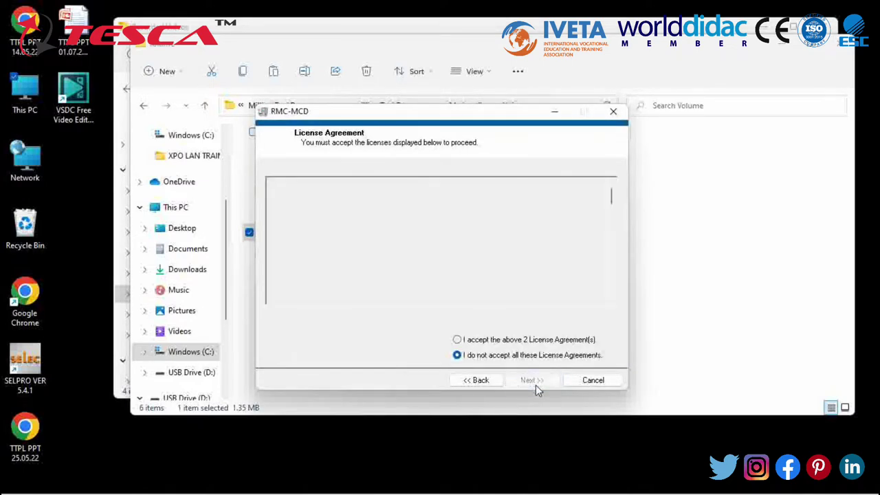
{"action": "left_click", "coordinate": [510, 341]}
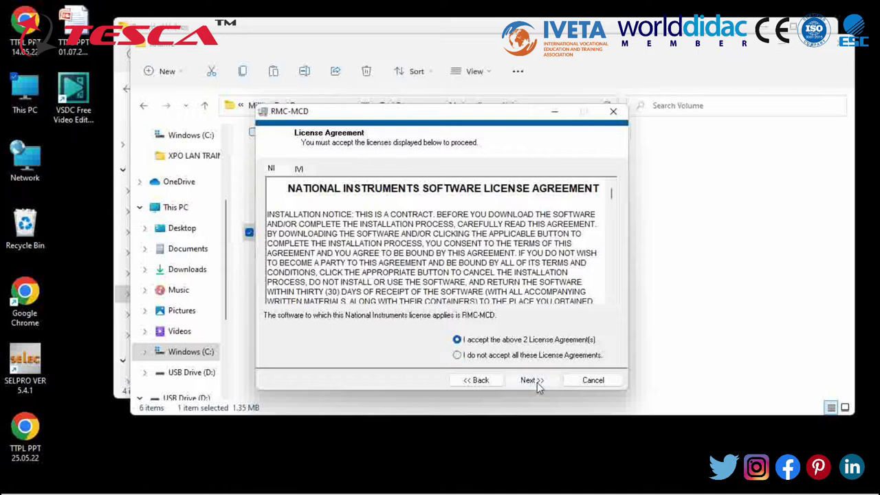
{"action": "left_click", "coordinate": [537, 383]}
{"action": "left_click", "coordinate": [533, 382]}
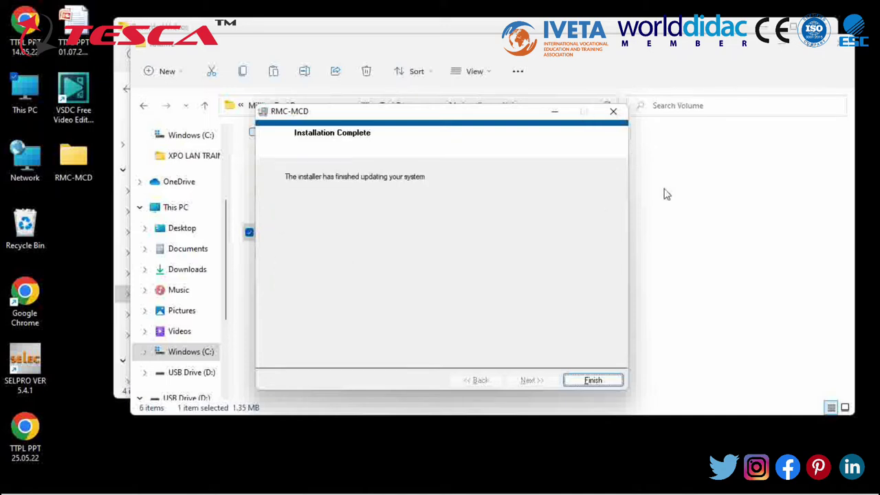
{"action": "left_click", "coordinate": [593, 381]}
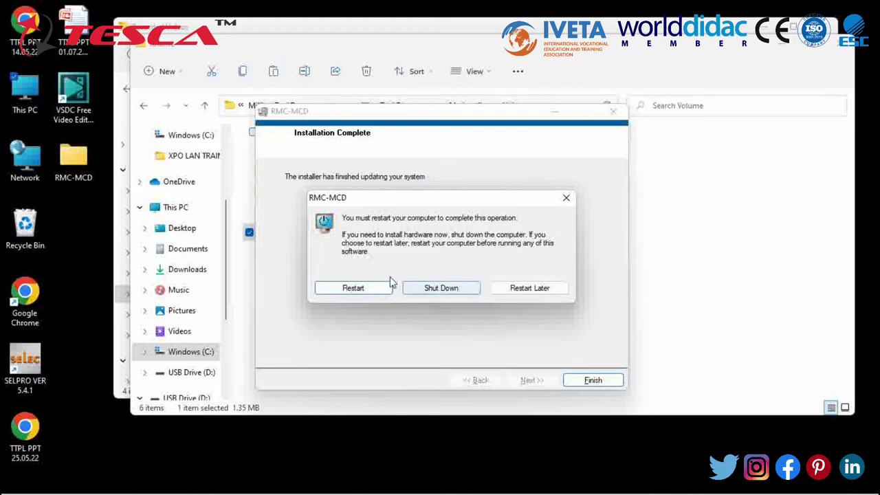
{"action": "left_click", "coordinate": [353, 288]}
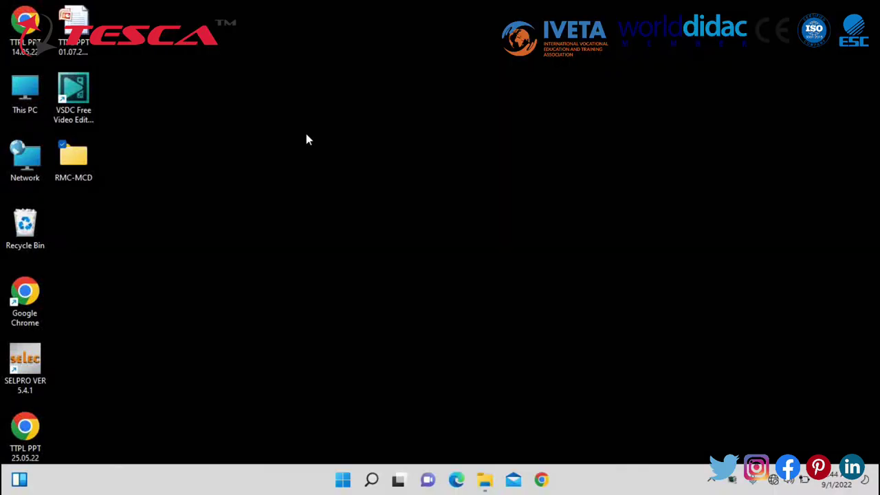
- Open the RMC-MCD folder on the desktop and select the RMCD-SC shortcut
{"action": "double_click", "coordinate": [85, 173]}
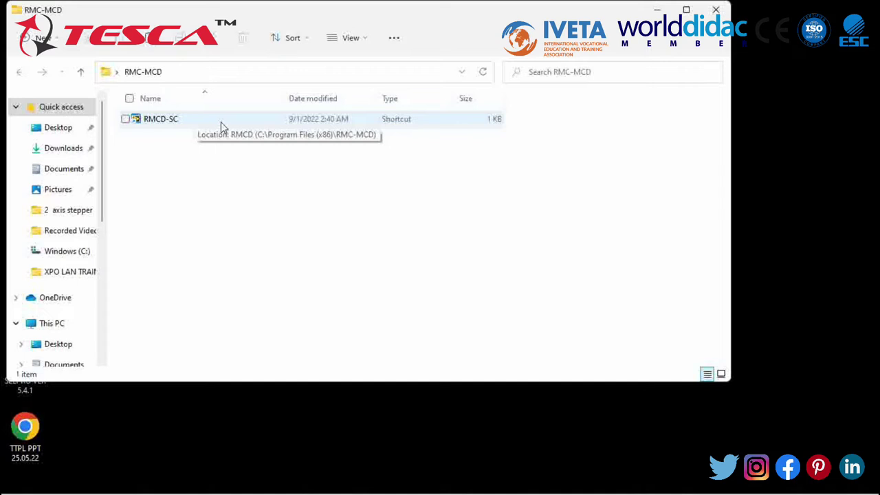
{"action": "left_click", "coordinate": [221, 122]}
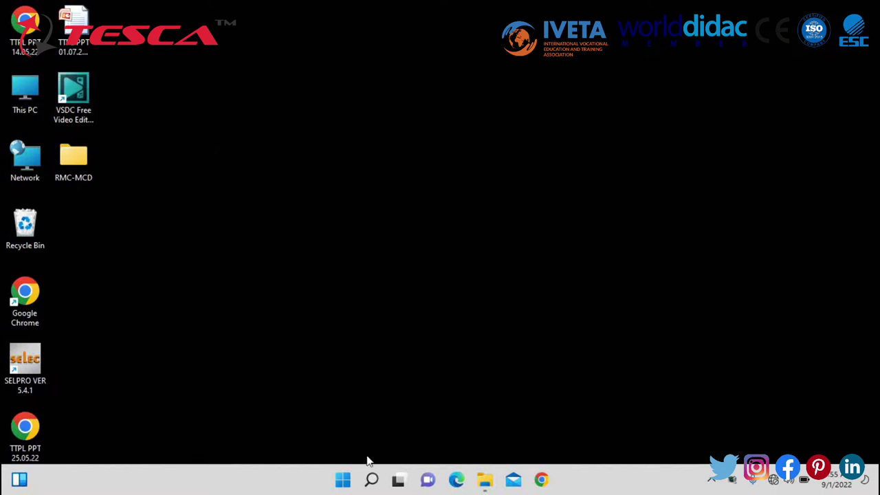
- Open Device Manager in a maximized window and expand Ports (COM & LPT) to check the connected serial ports
{"action": "left_click", "coordinate": [372, 480]}
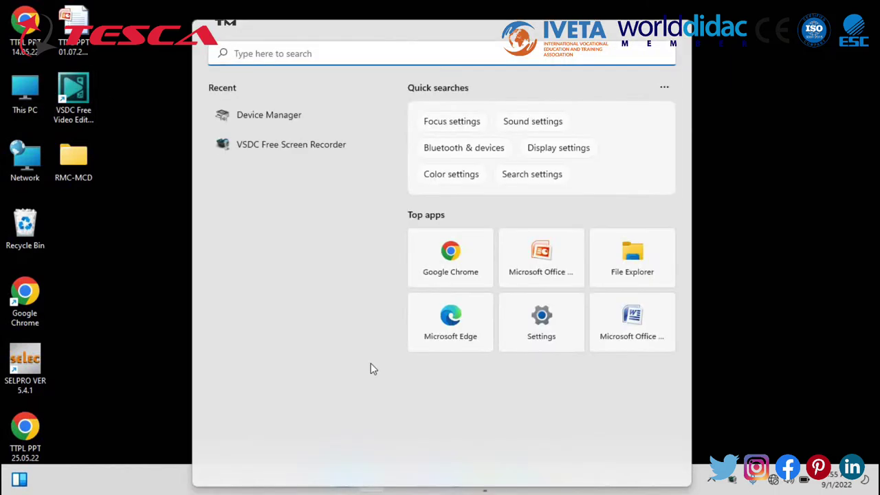
{"action": "left_click", "coordinate": [291, 124]}
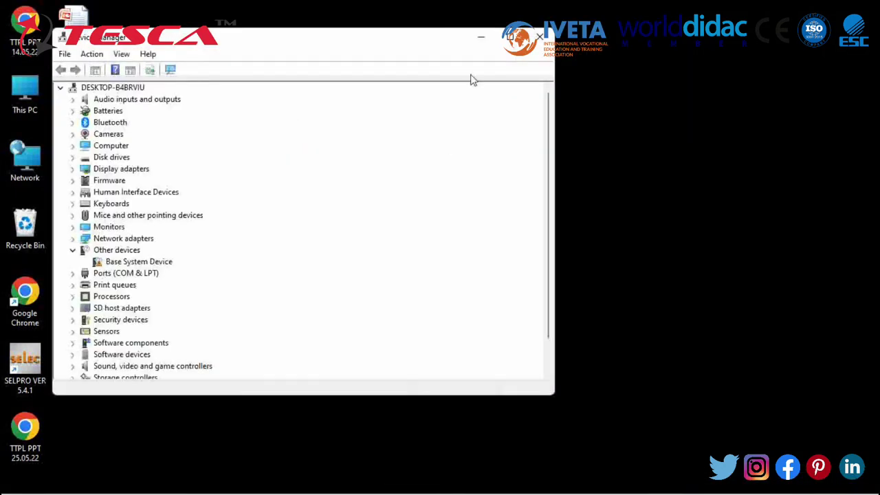
{"action": "left_click", "coordinate": [510, 35]}
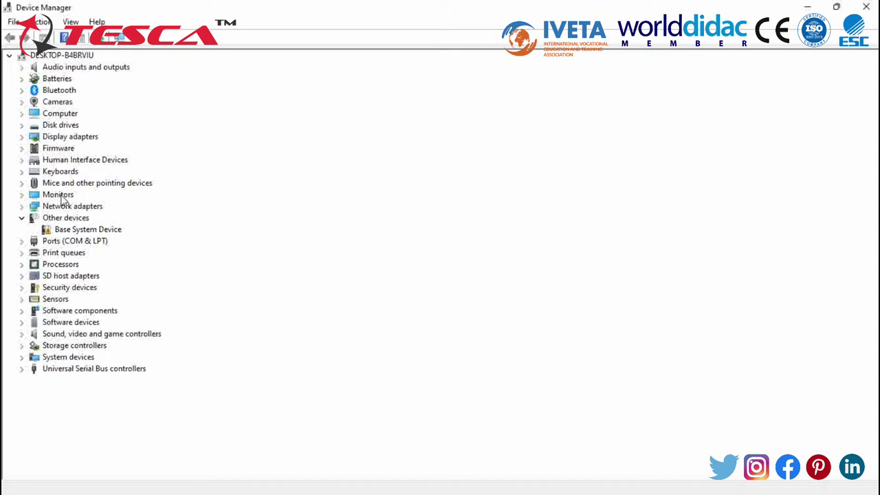
{"action": "left_click", "coordinate": [21, 241]}
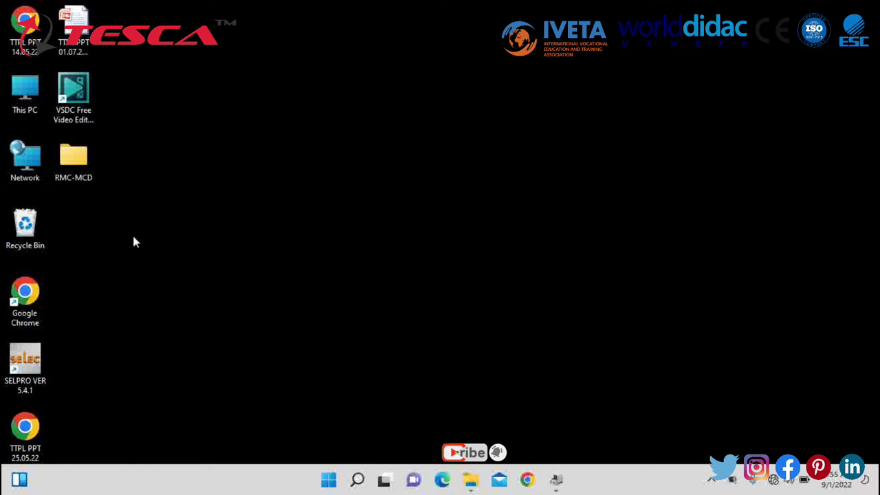
{"action": "right_click", "coordinate": [4, 428]}
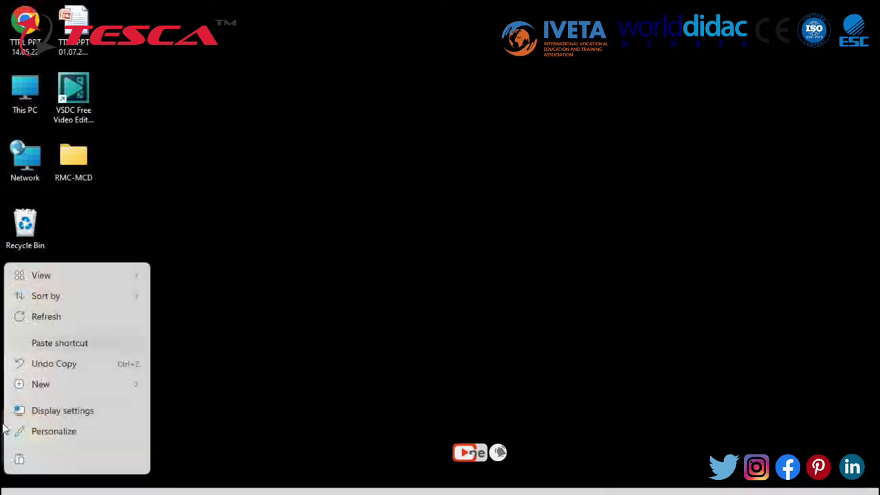
{"action": "left_click", "coordinate": [3, 428]}
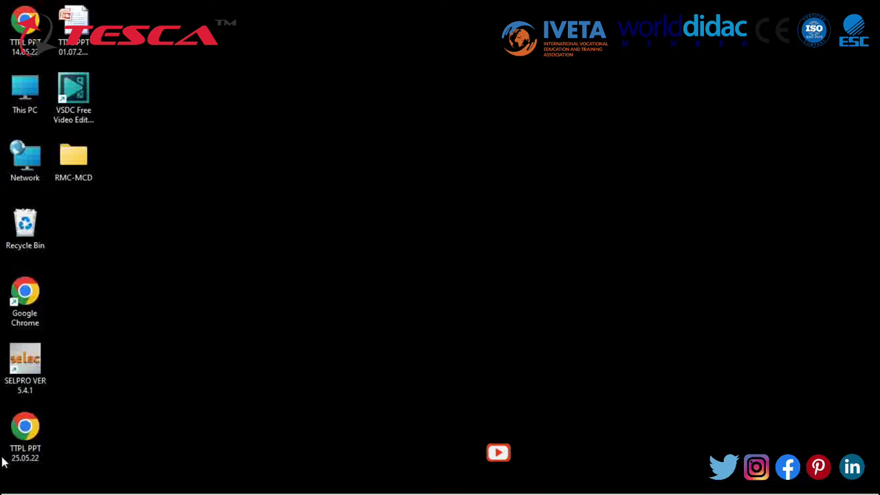
{"action": "right_click", "coordinate": [25, 368]}
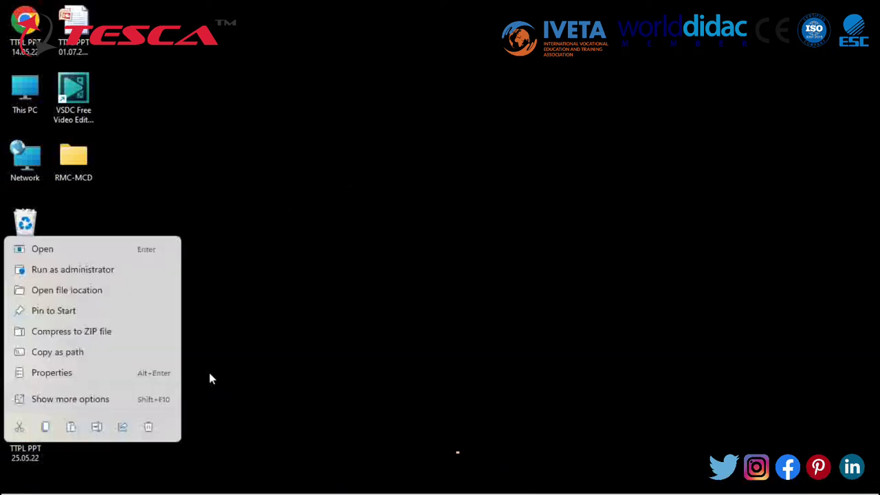
{"action": "left_click", "coordinate": [209, 373]}
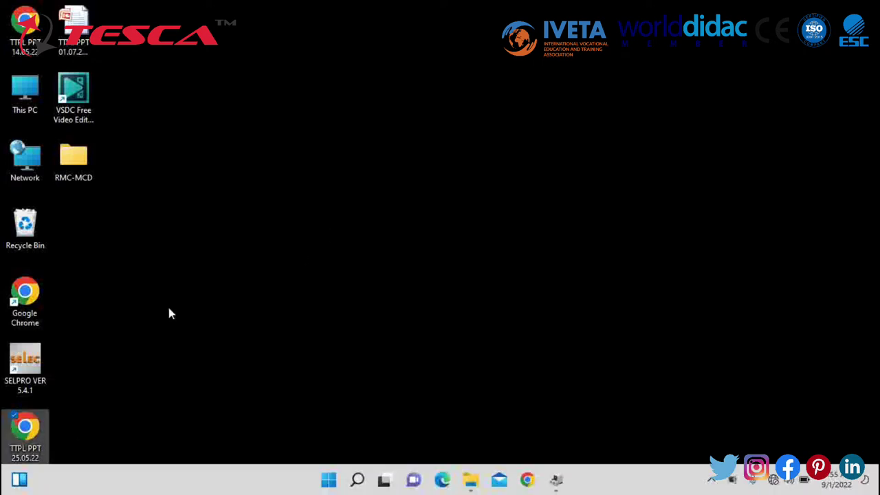
{"action": "right_click", "coordinate": [3, 398]}
{"action": "left_click", "coordinate": [3, 426]}
{"action": "right_click", "coordinate": [2, 449]}
{"action": "left_click", "coordinate": [2, 454]}
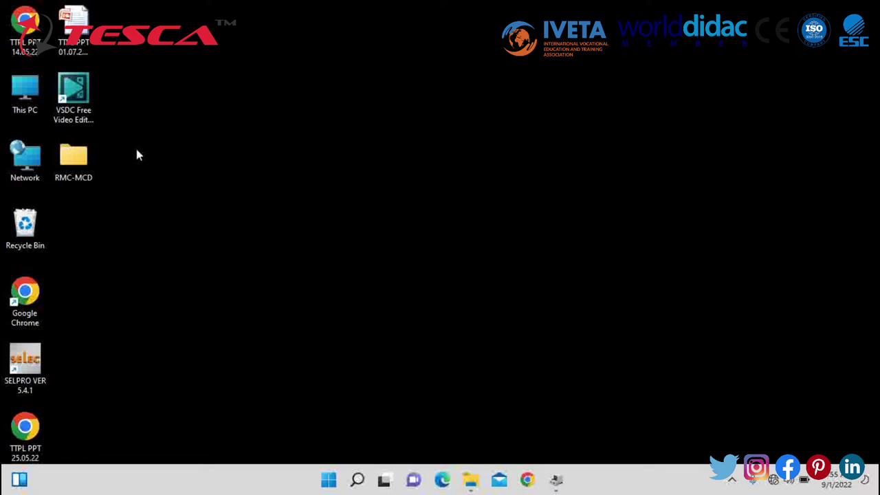
- Open the RMC-MCD folder on the desktop and launch the program from the RMCD-SC shortcut
{"action": "double_click", "coordinate": [94, 160]}
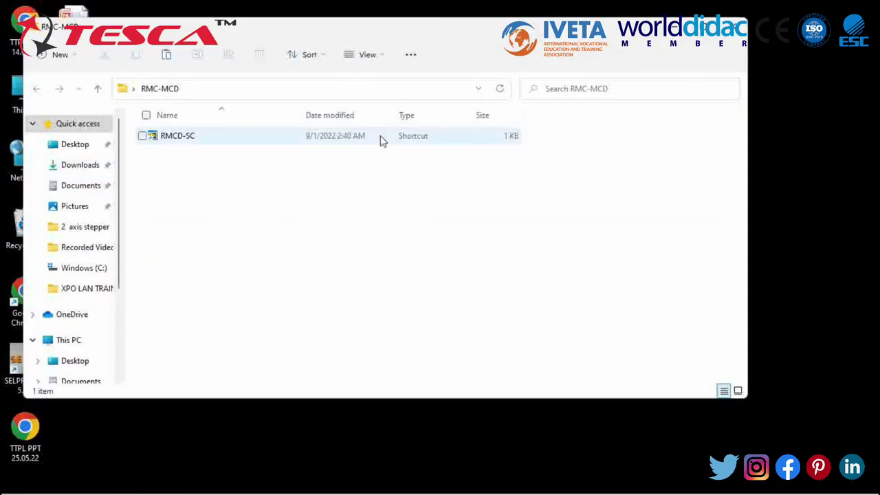
{"action": "left_click", "coordinate": [378, 135]}
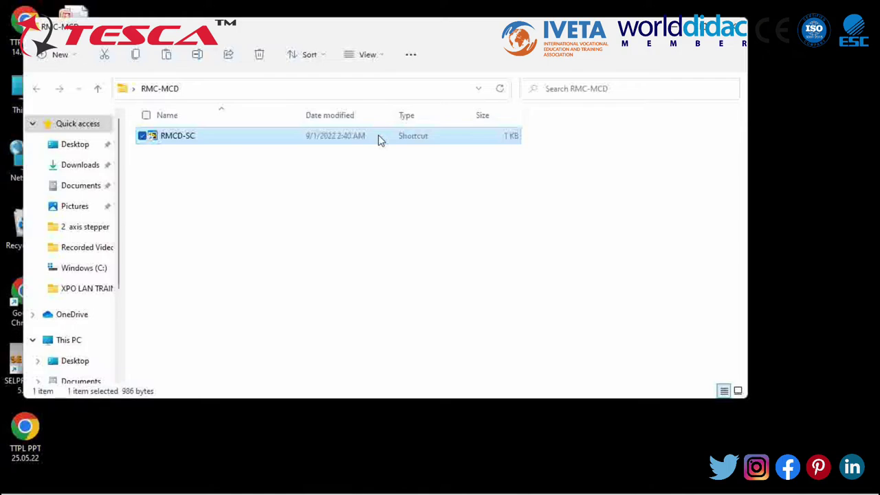
{"action": "double_click", "coordinate": [378, 136]}
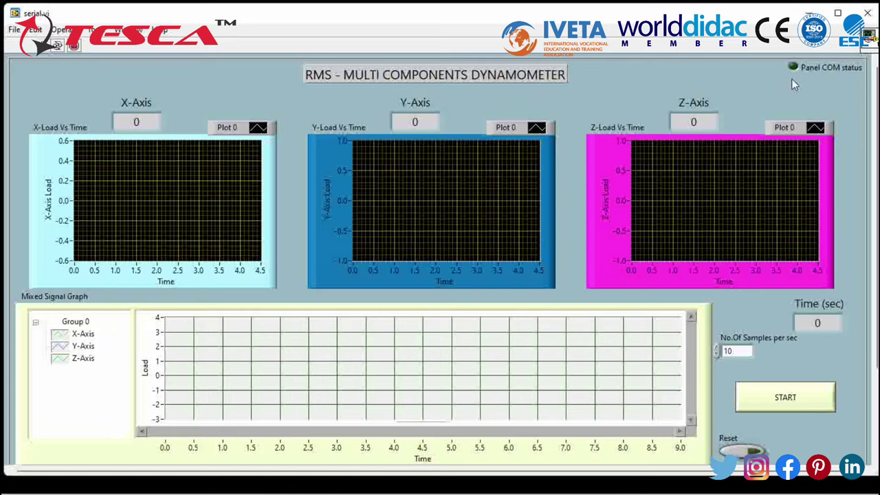
- Switch to Device Manager and open the advanced port settings of USB Serial Port (COM5)
{"action": "key", "text": "alt+Tab"}
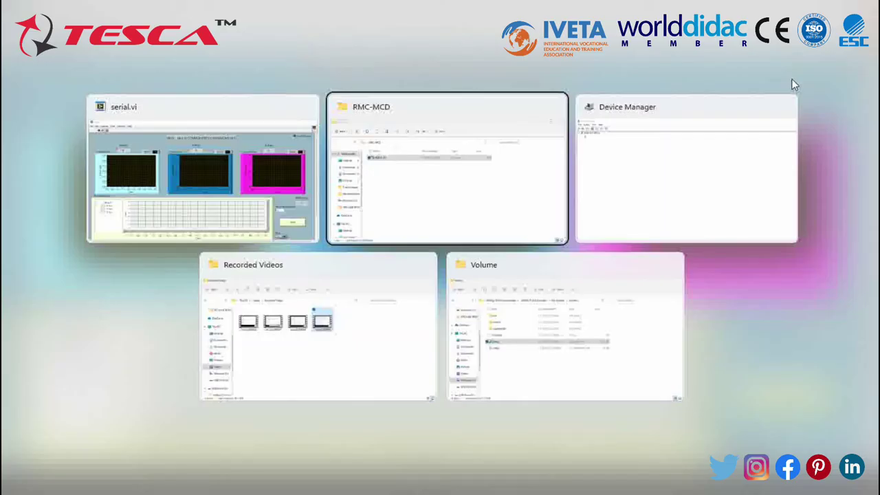
{"action": "key", "text": "Tab"}
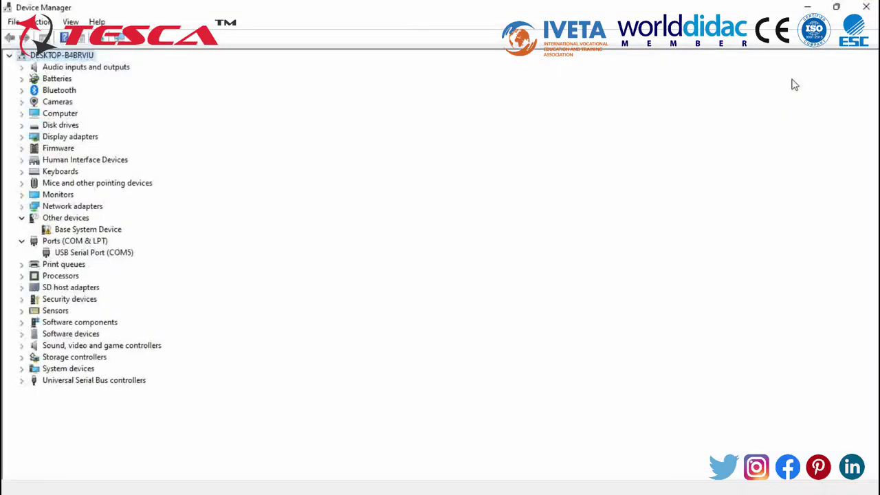
{"action": "left_click", "coordinate": [114, 253]}
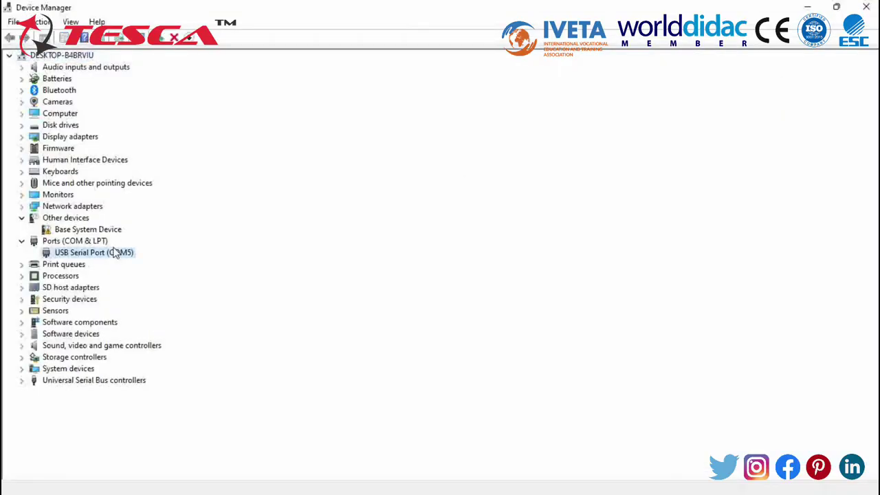
{"action": "right_click", "coordinate": [118, 255]}
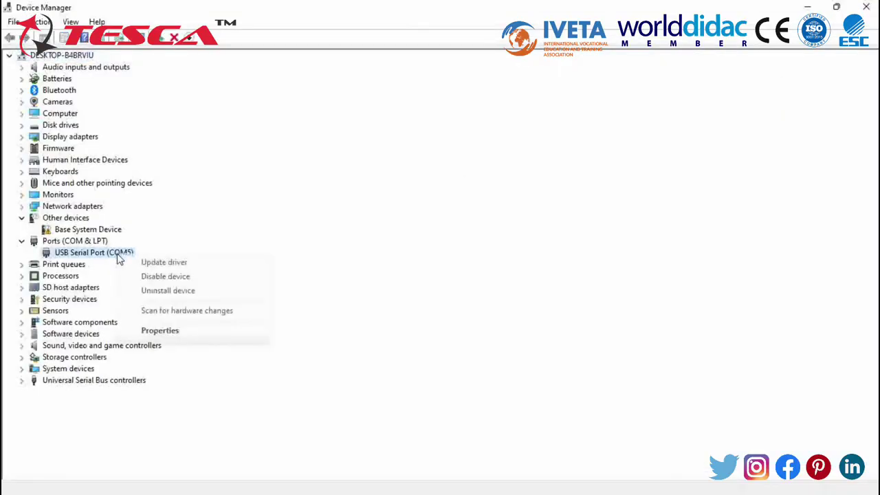
{"action": "left_click", "coordinate": [152, 330]}
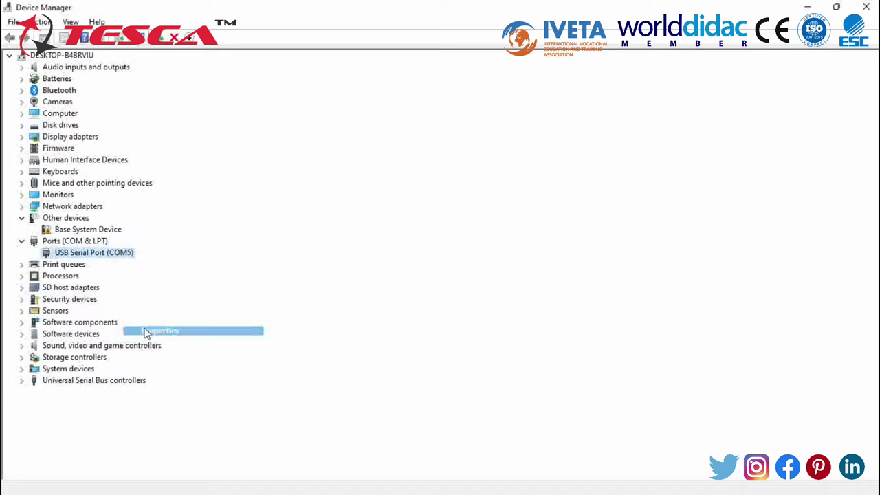
{"action": "left_click", "coordinate": [370, 130]}
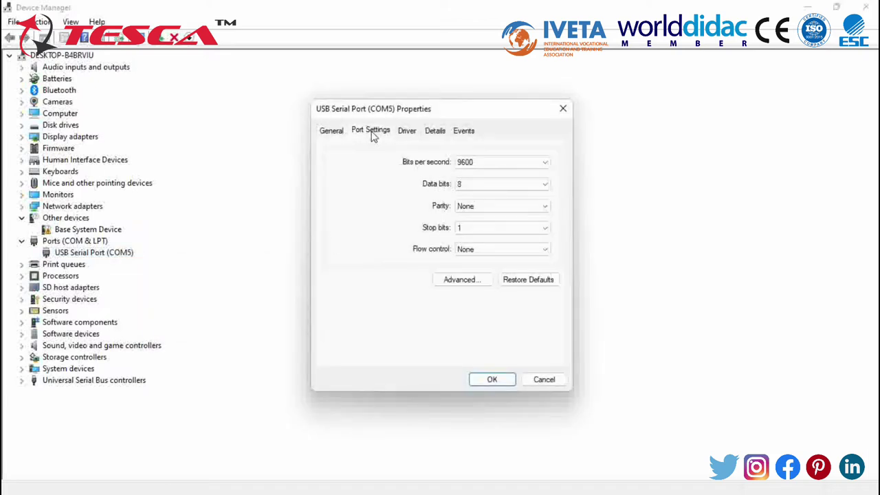
{"action": "left_click", "coordinate": [462, 282]}
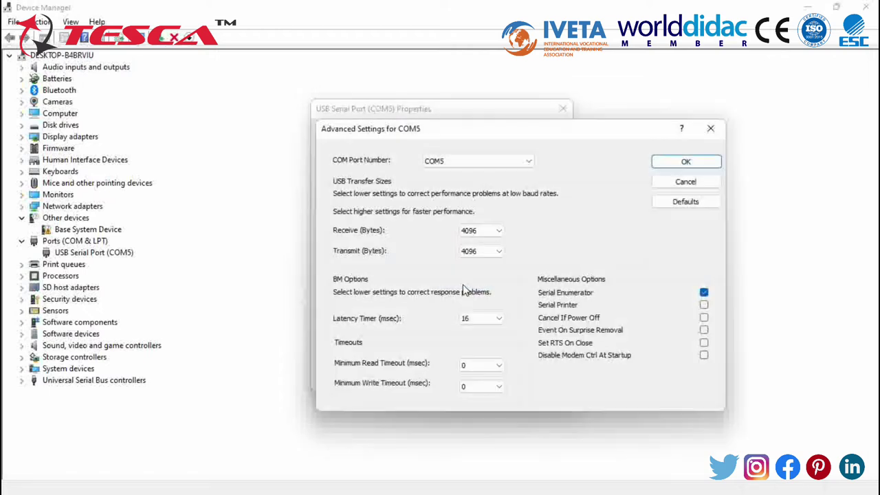
- Set the COM port number to COM4 and accept using the name already in use
{"action": "left_click", "coordinate": [515, 171]}
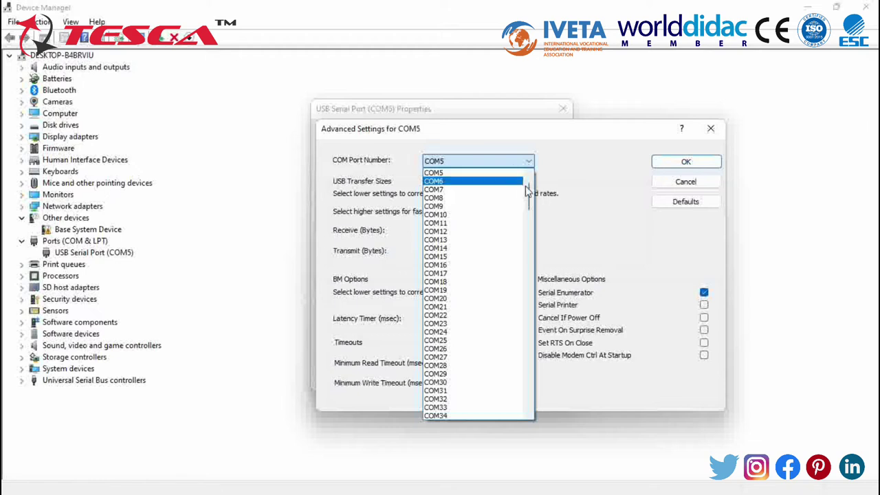
{"action": "scroll", "coordinate": [529, 199], "scroll_direction": "up", "scroll_amount": 2}
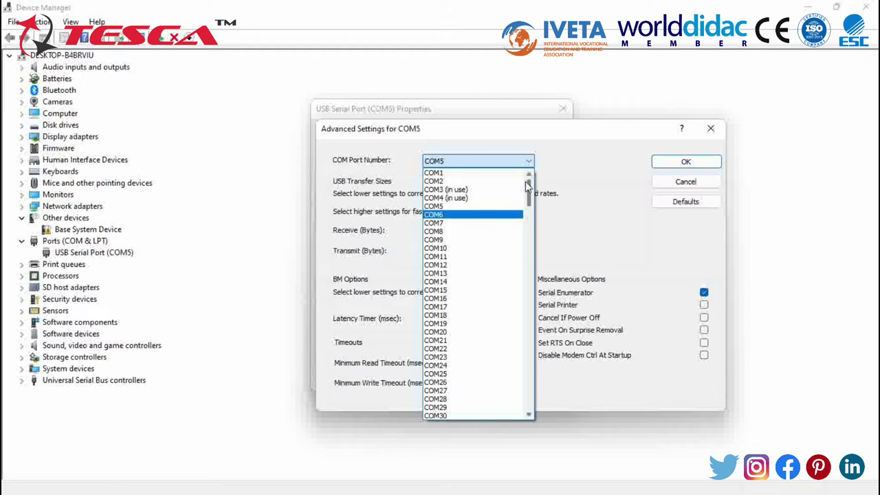
{"action": "left_click", "coordinate": [463, 199]}
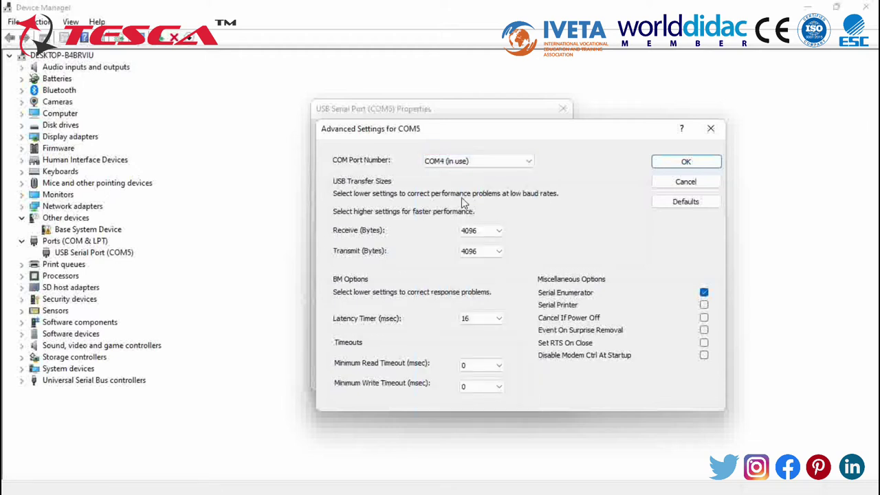
{"action": "left_click", "coordinate": [678, 161]}
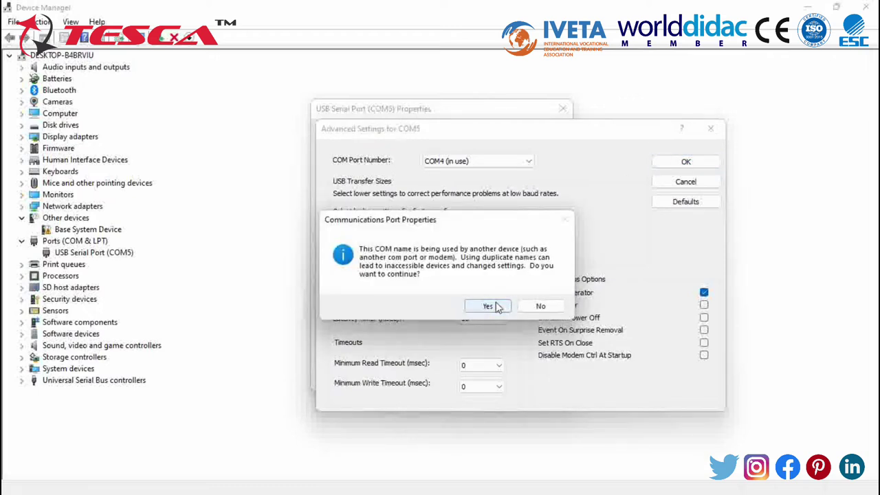
{"action": "left_click", "coordinate": [489, 306]}
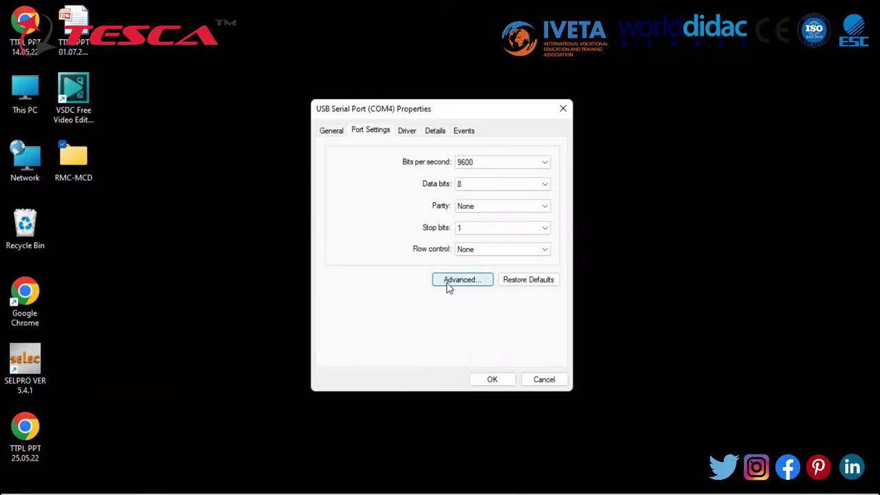
- Reselect COM4 in the serial port's advanced settings, apply the port properties, and decline restarting the computer
{"action": "left_click", "coordinate": [448, 286]}
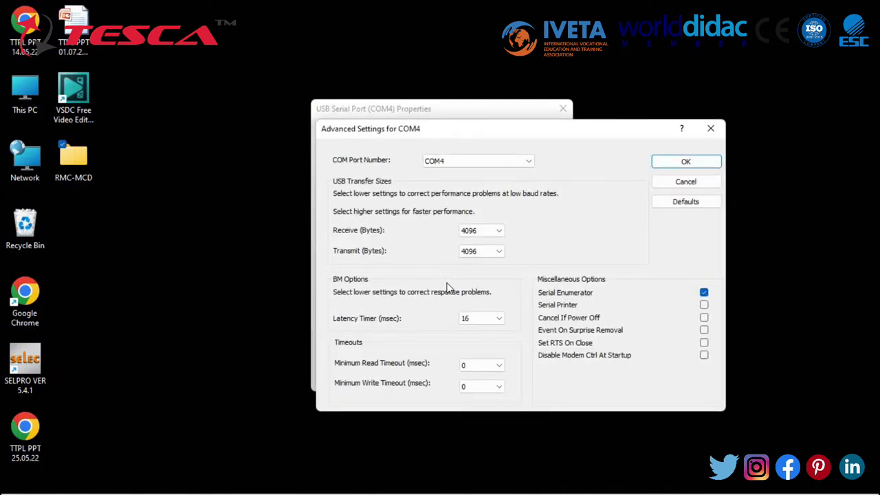
{"action": "left_click", "coordinate": [497, 164]}
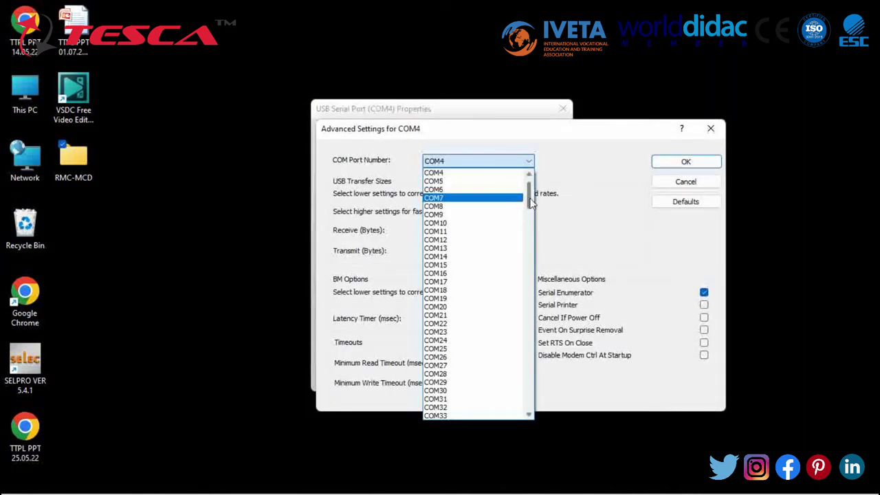
{"action": "scroll", "coordinate": [529, 202], "scroll_direction": "up", "scroll_amount": 1}
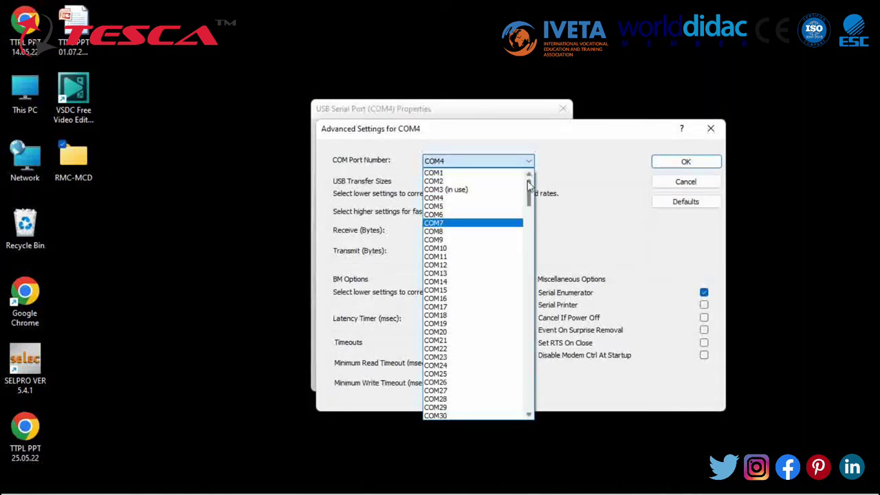
{"action": "left_click", "coordinate": [442, 198]}
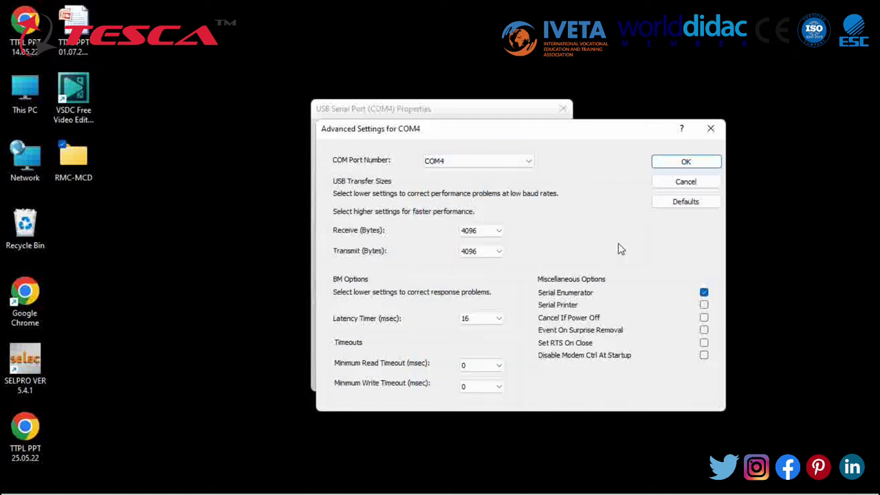
{"action": "left_click", "coordinate": [660, 164]}
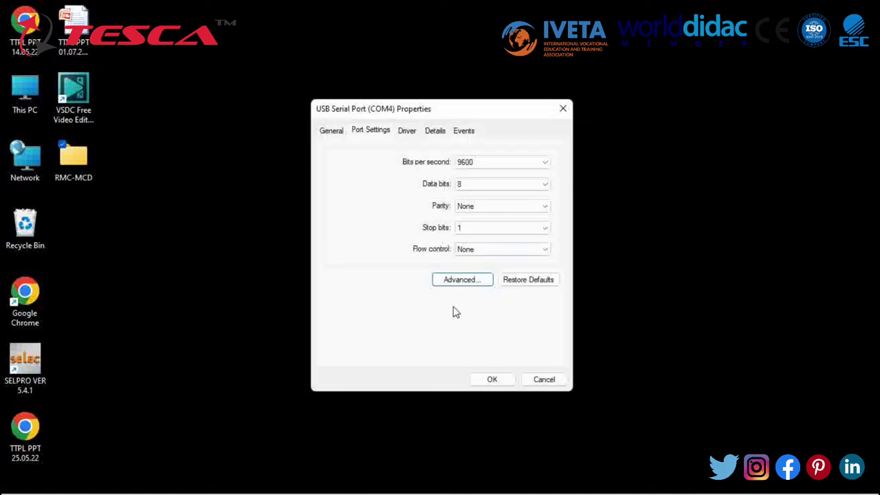
{"action": "left_click", "coordinate": [491, 380]}
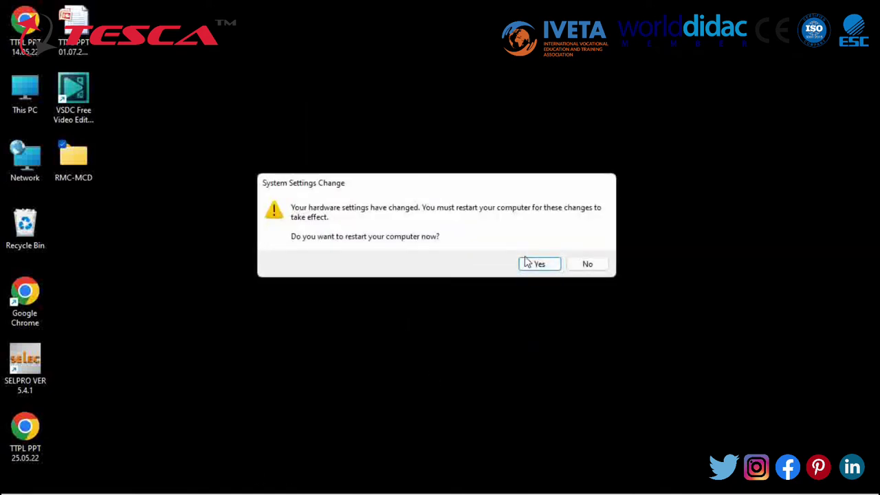
{"action": "left_click", "coordinate": [584, 265]}
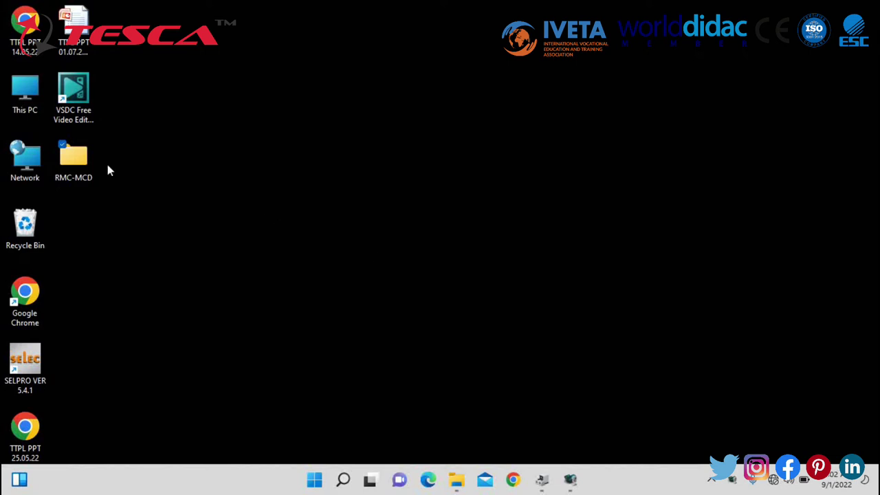
- Launch RMCD-SC from the desktop's RMC-MCD folder and start recording the dynamometer's axis loads
{"action": "double_click", "coordinate": [78, 166]}
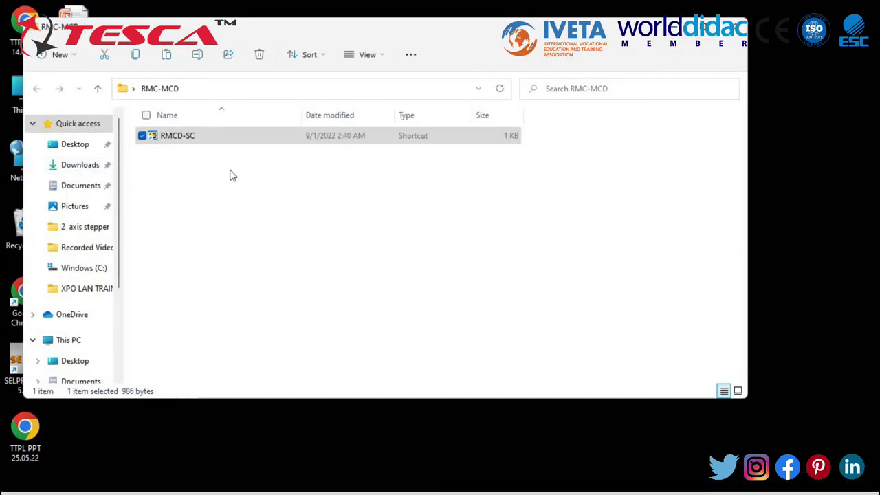
{"action": "double_click", "coordinate": [207, 136]}
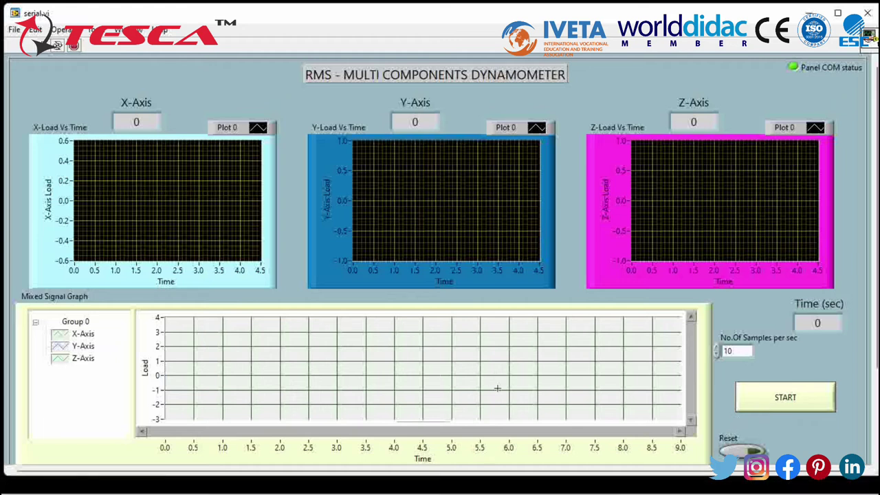
{"action": "left_click", "coordinate": [809, 397]}
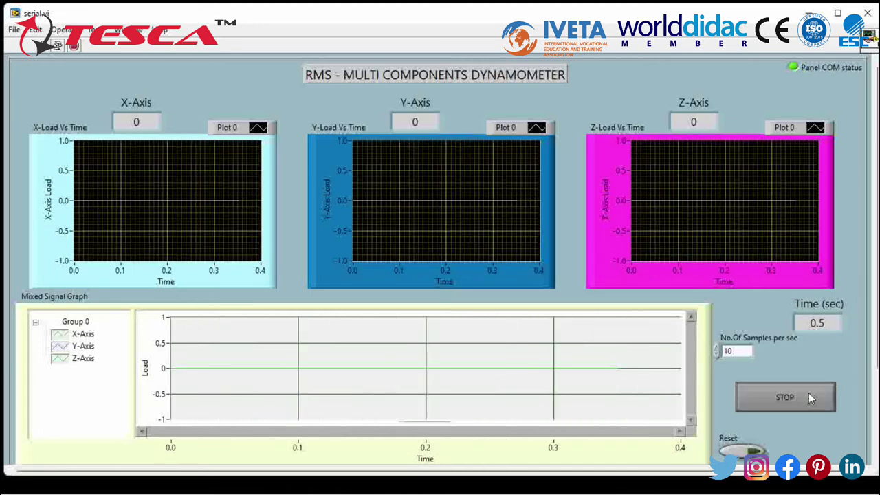